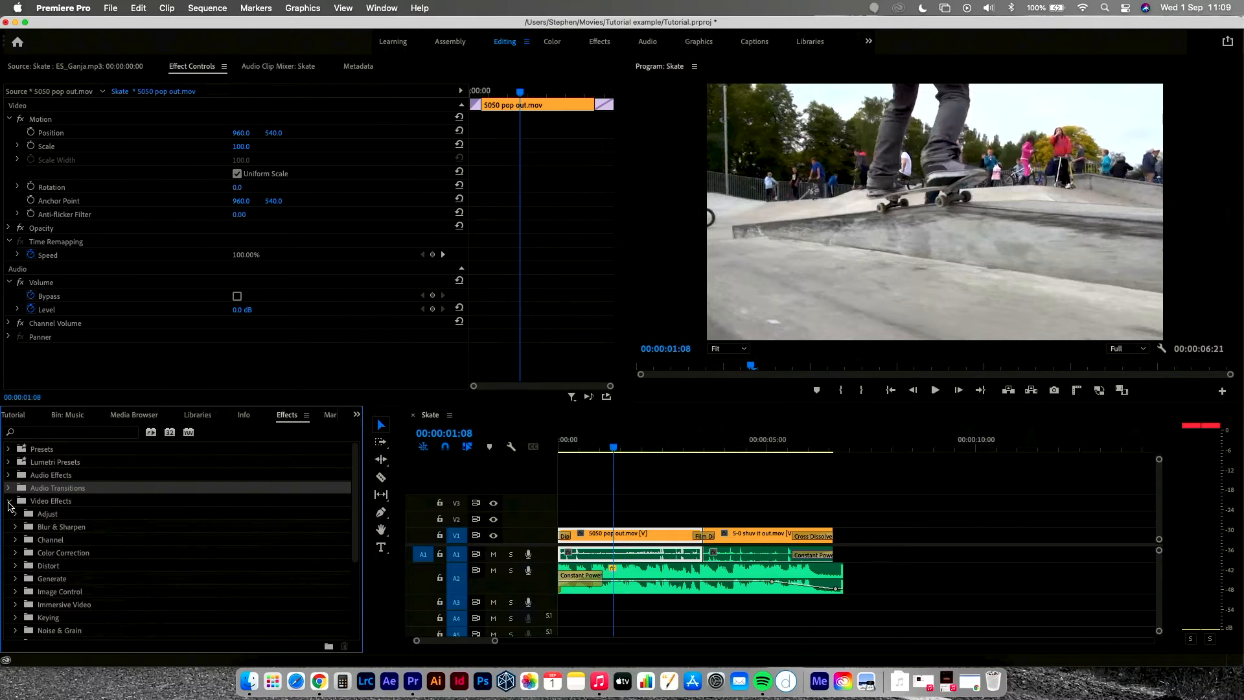
Step: Apply the Lumetri Color effect from Color Correction to the 5050 pop out.mov clip on the timeline
left_click(16, 554)
scroll(125, 568, "down", 3)
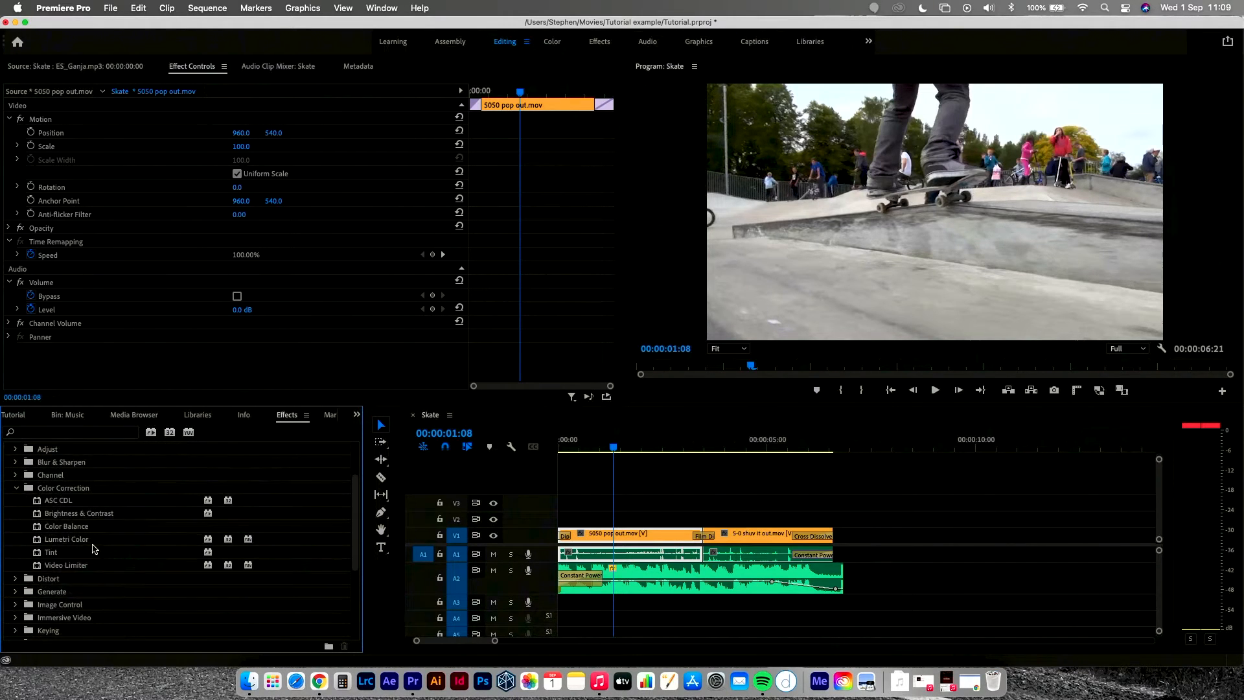
left_click(77, 543)
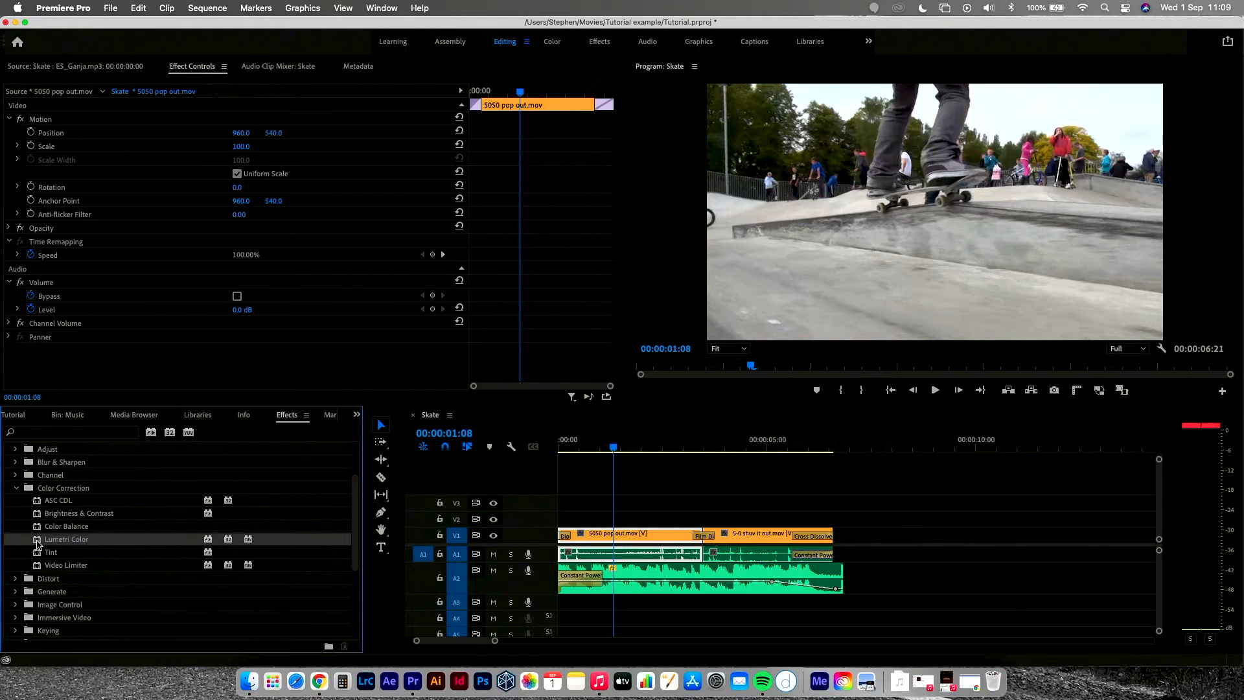
left_click_drag(38, 544, 640, 537)
left_click(623, 537)
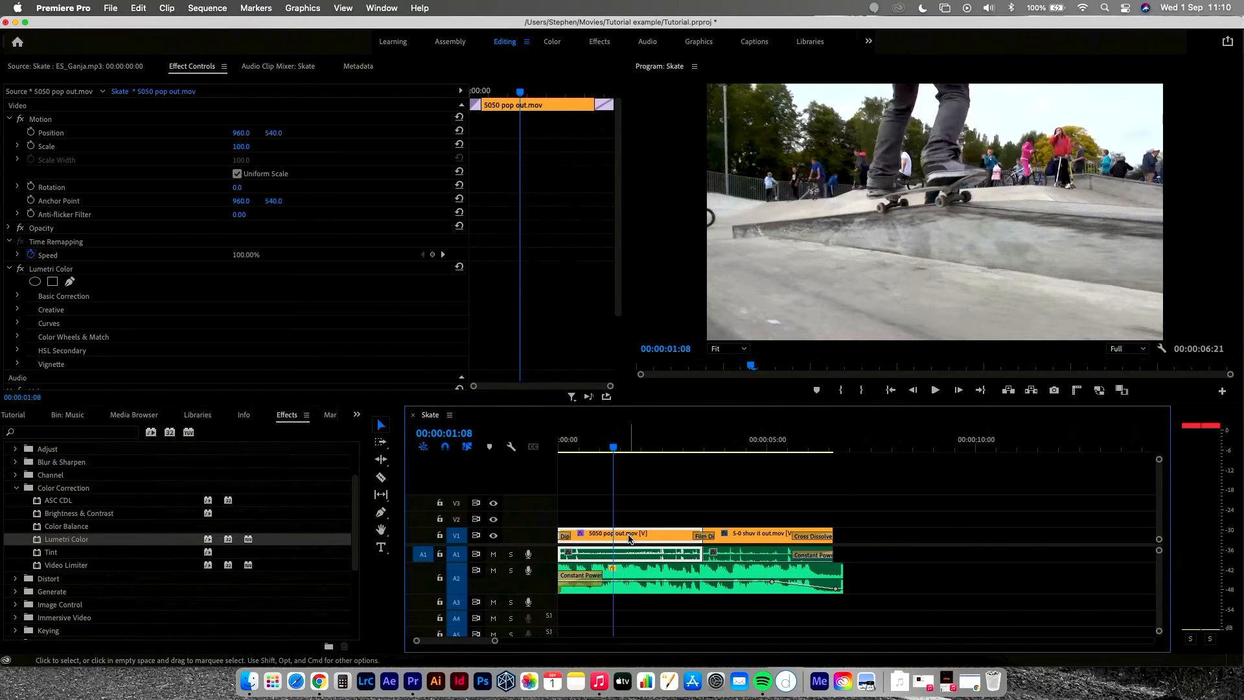
Step: Open the clip's Lumetri Color settings in Effect Controls and expand Basic Correction
double_click(628, 539)
left_click(201, 68)
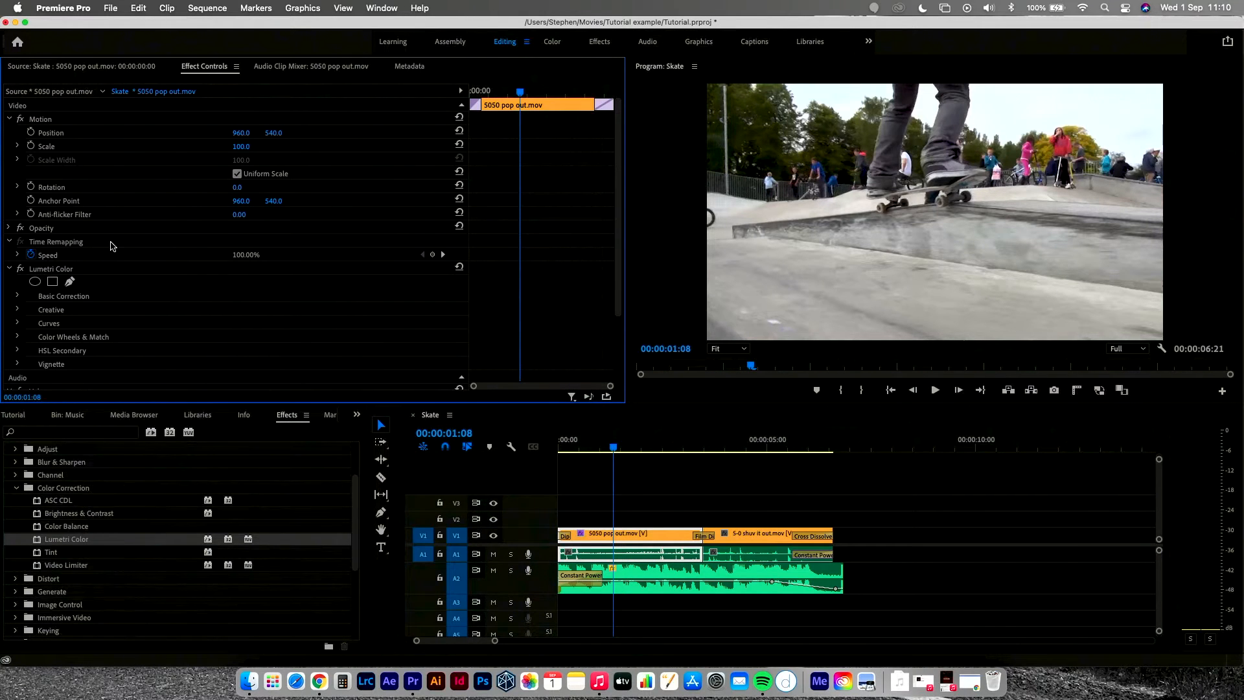
left_click(49, 270)
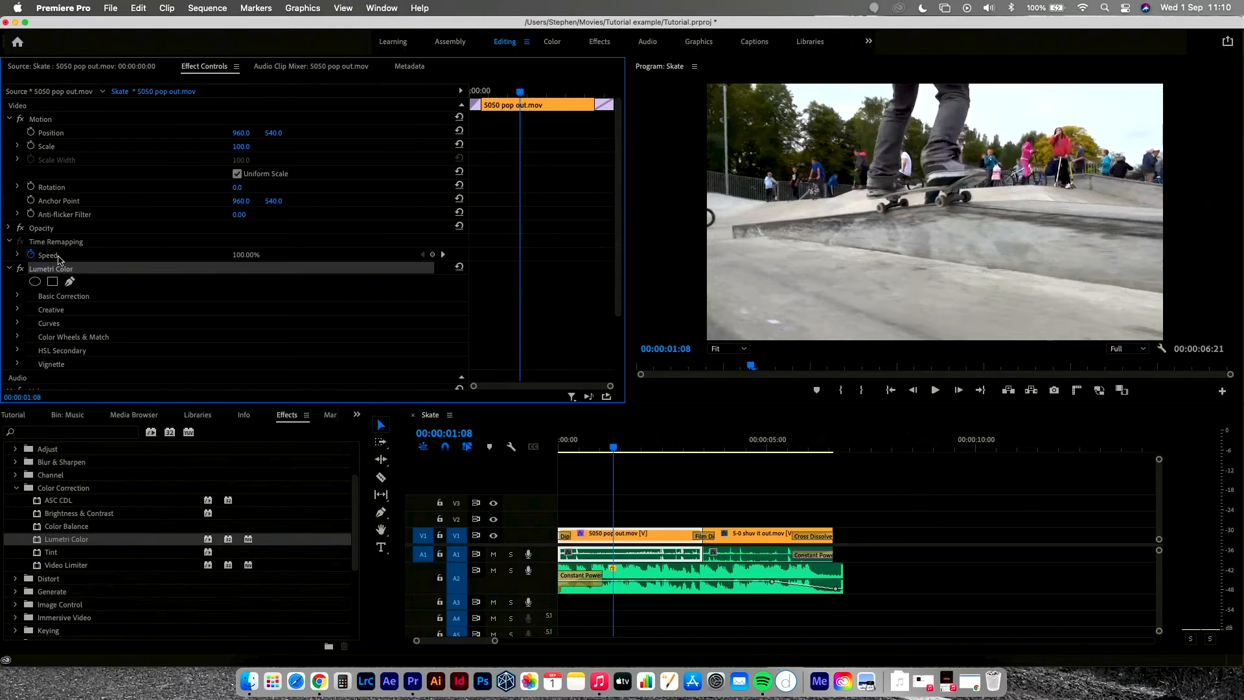
scroll(170, 275, "down", 3)
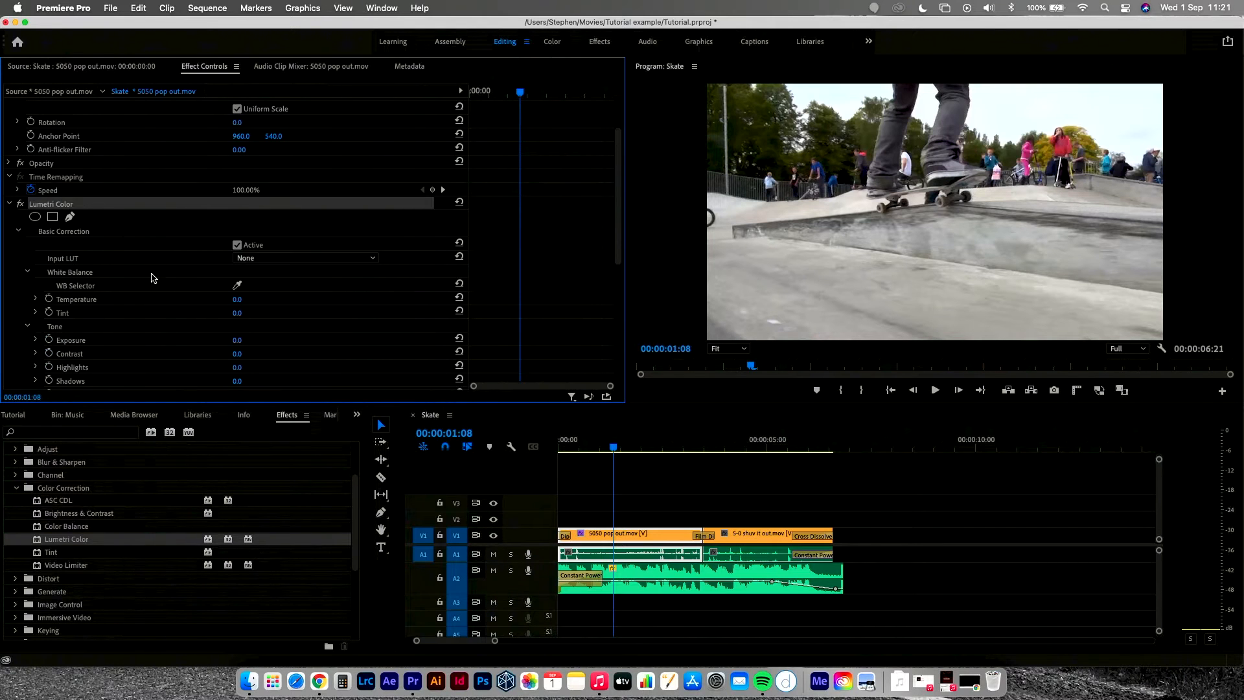
scroll(156, 277, "up", 3)
scroll(162, 290, "down", 8)
scroll(162, 288, "up", 1)
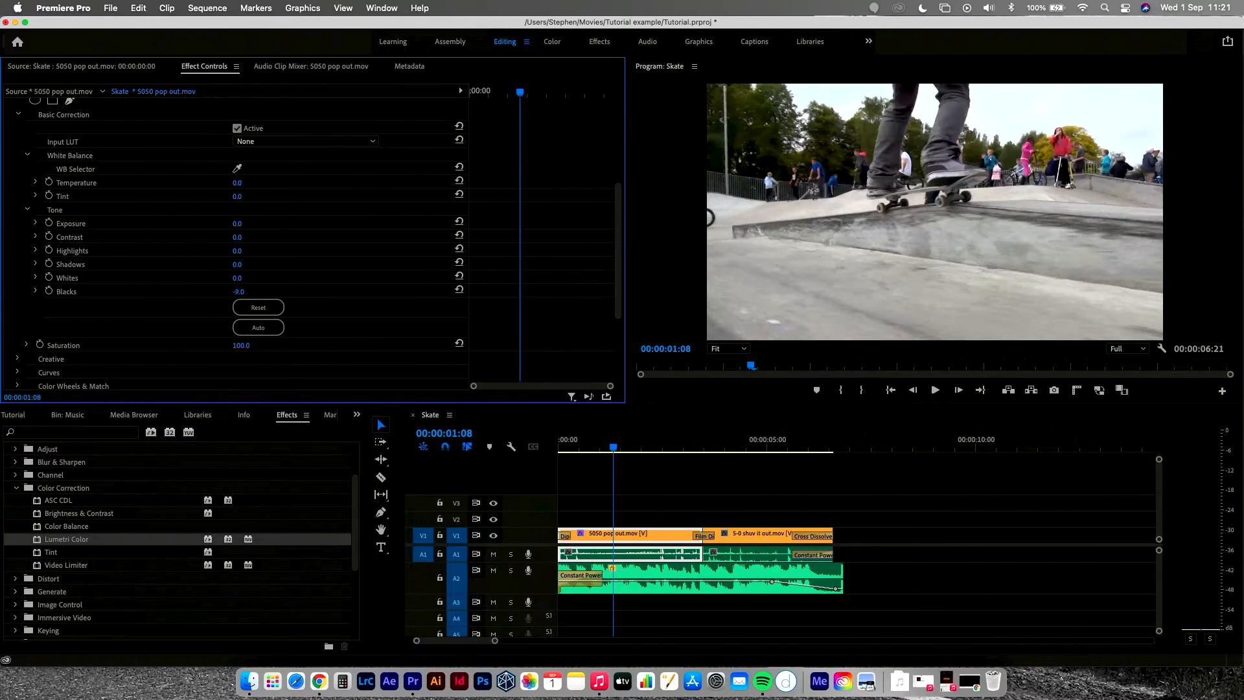
Step: Try adjusting Blacks, Exposure and Contrast, then reset the Basic Correction values
mouse_move(238, 291)
left_mouse_down()
mouse_move(159, 292)
mouse_move(307, 291)
mouse_move(176, 291)
mouse_move(233, 291)
mouse_move(220, 278)
left_mouse_up()
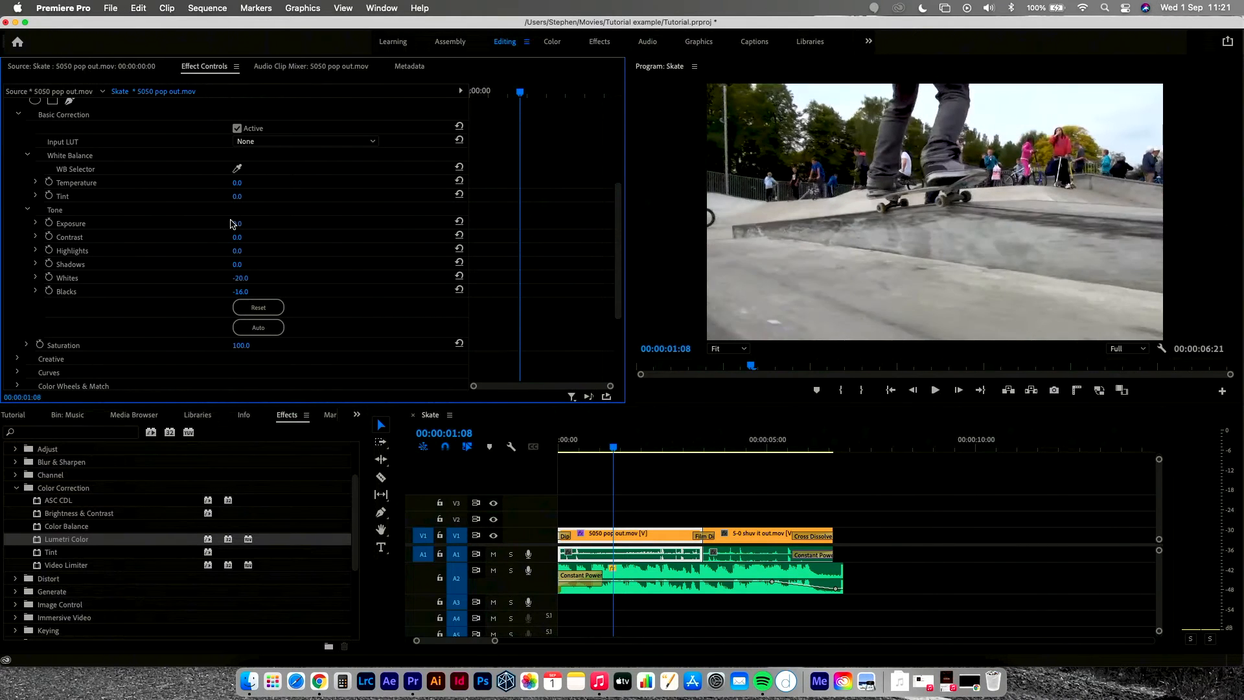
left_click_drag(234, 223, 285, 237)
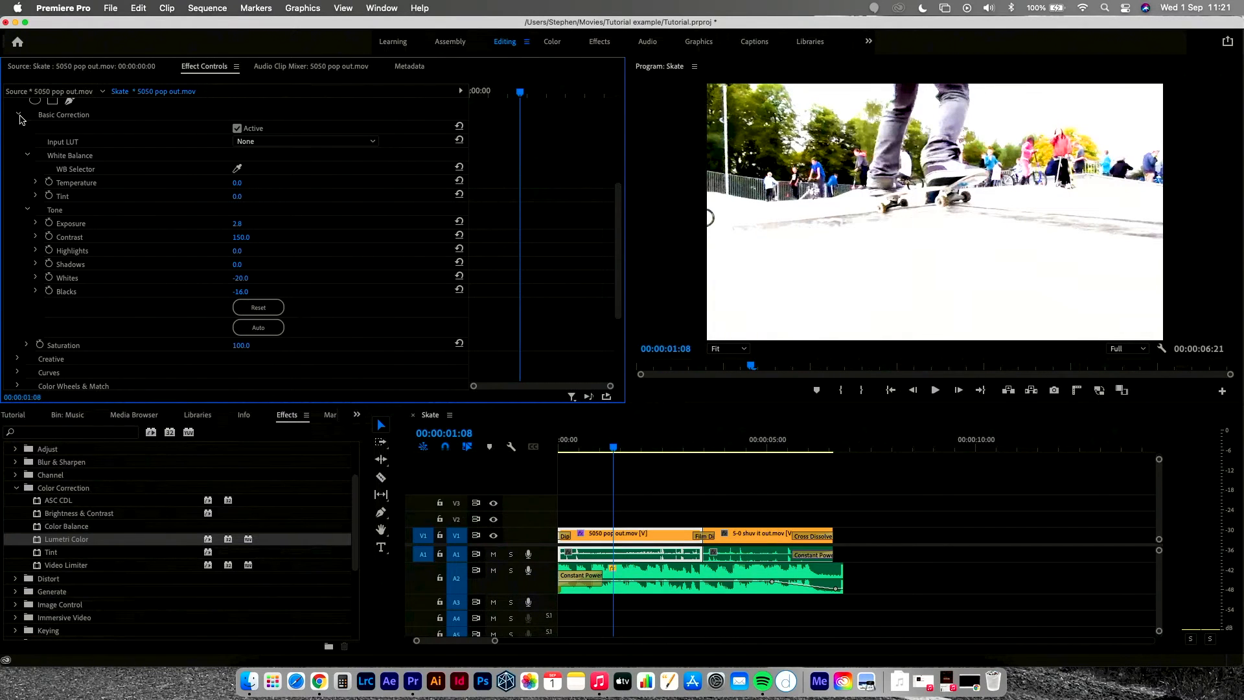
left_click(262, 308)
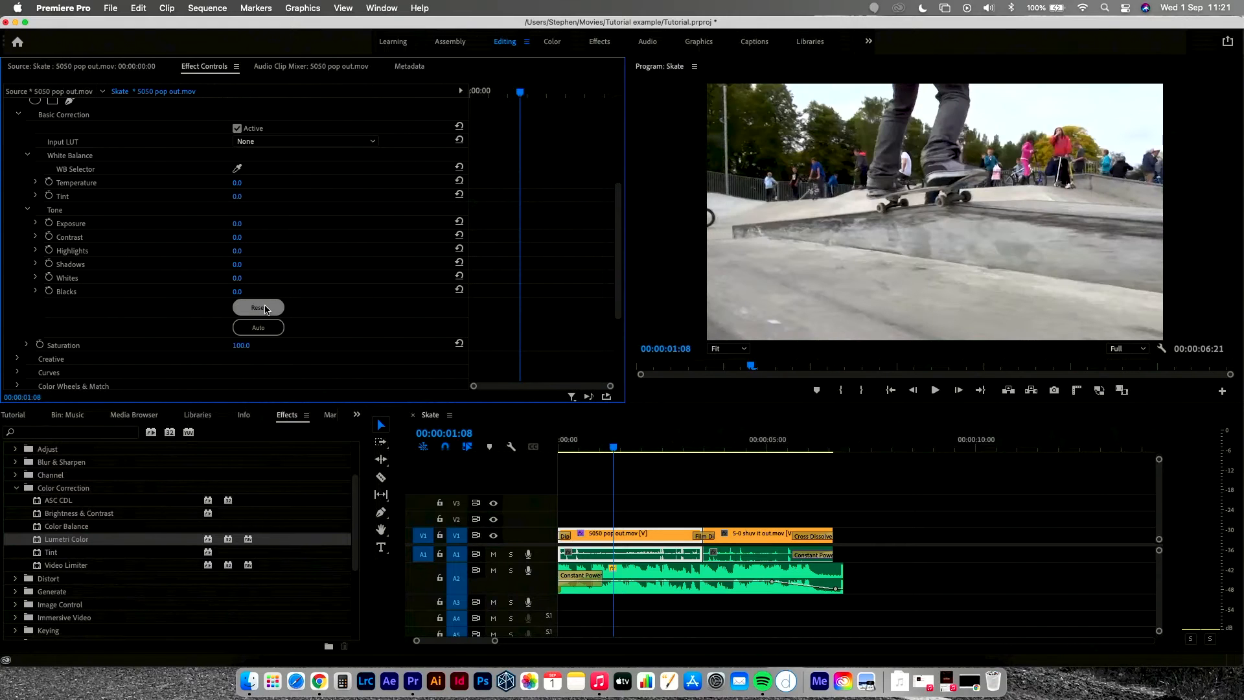
Step: Set the Basic Correction Saturation to 95
scroll(340, 307, "down", 5)
left_click_drag(245, 206, 296, 206)
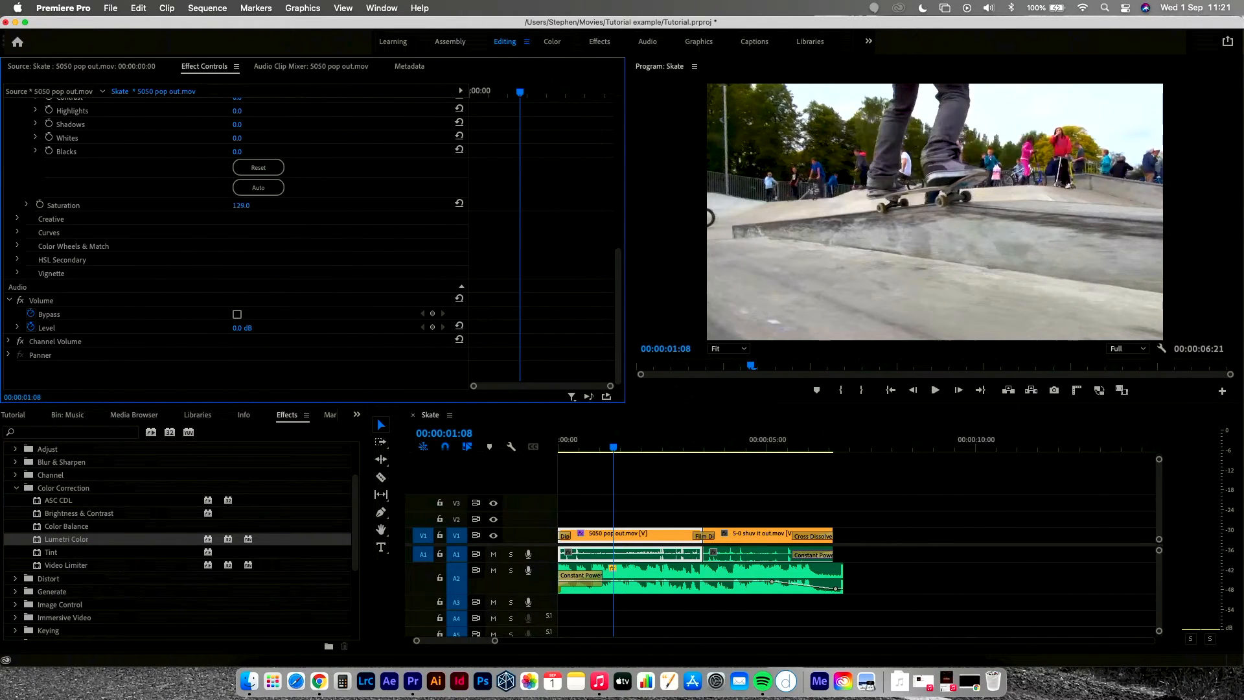
left_click_drag(260, 206, 235, 206)
Step: Shape a gentle S-curve on the RGB Curves master line by lowering the shadows and raising the highlights
scroll(367, 264, "down", 5)
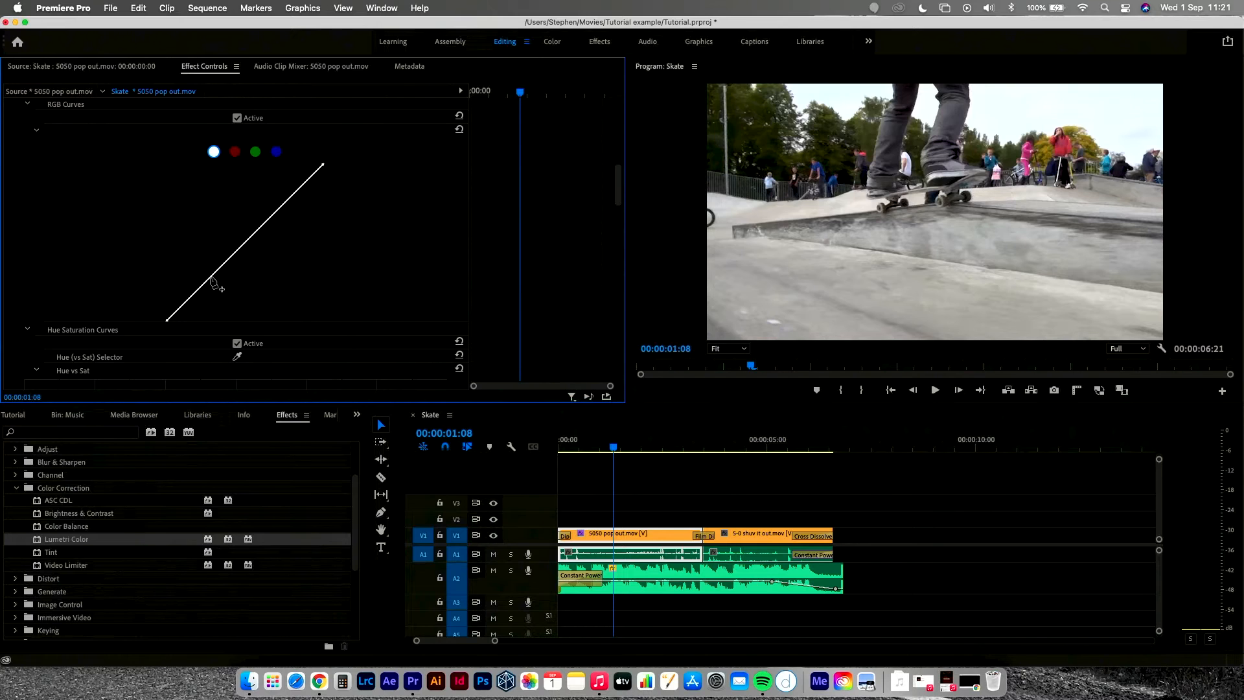
left_click_drag(214, 274, 224, 285)
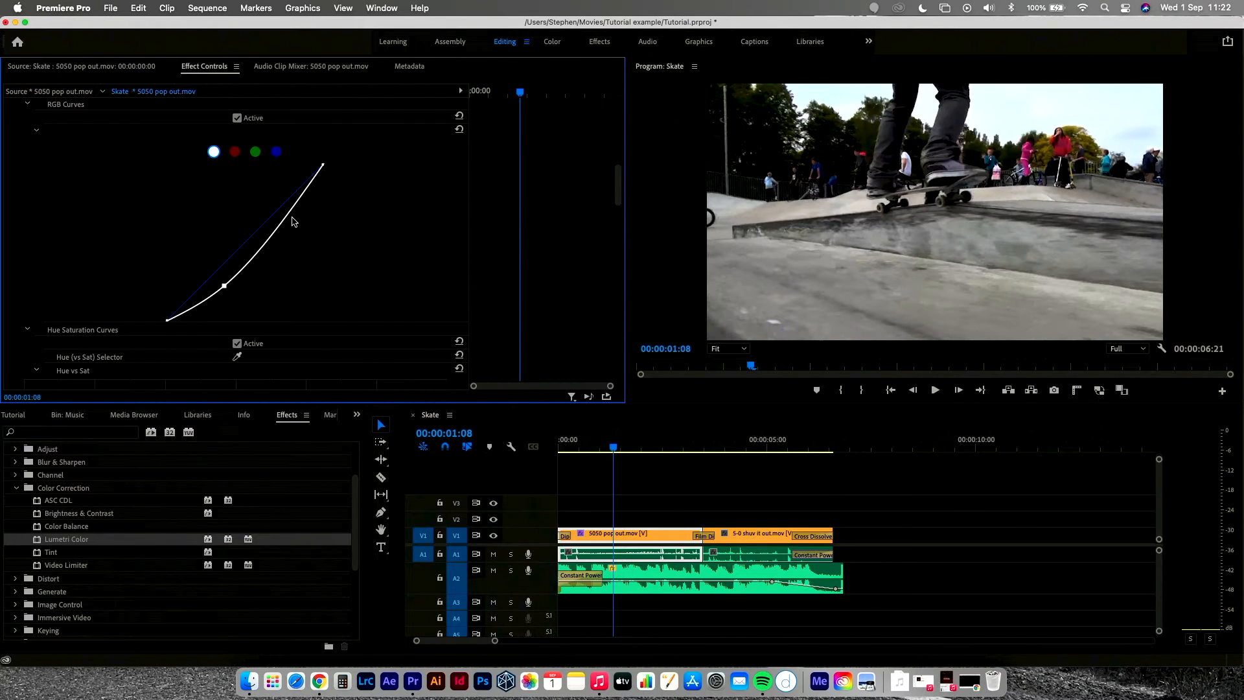
mouse_move(292, 224)
left_mouse_down()
mouse_move(272, 207)
mouse_move(281, 214)
left_mouse_up()
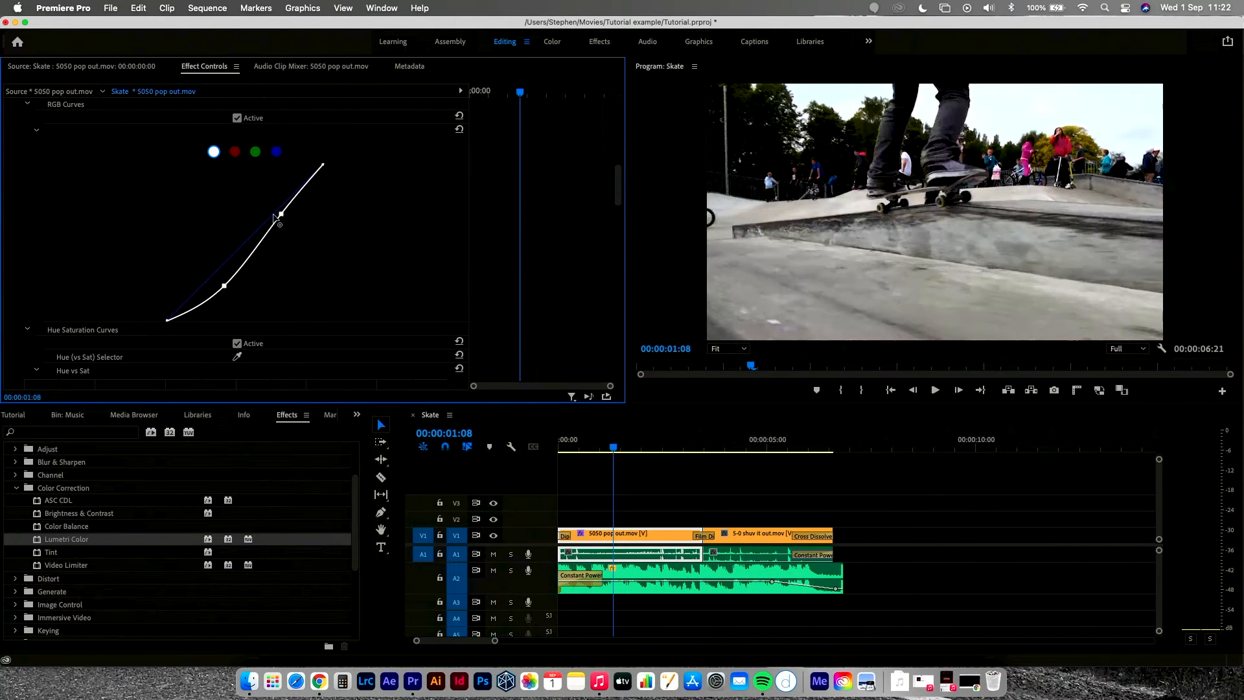
Step: In Creative adjustments, set Sharpen to -92, Vibrance to 10 and Saturation to 209
scroll(396, 228, "up", 3)
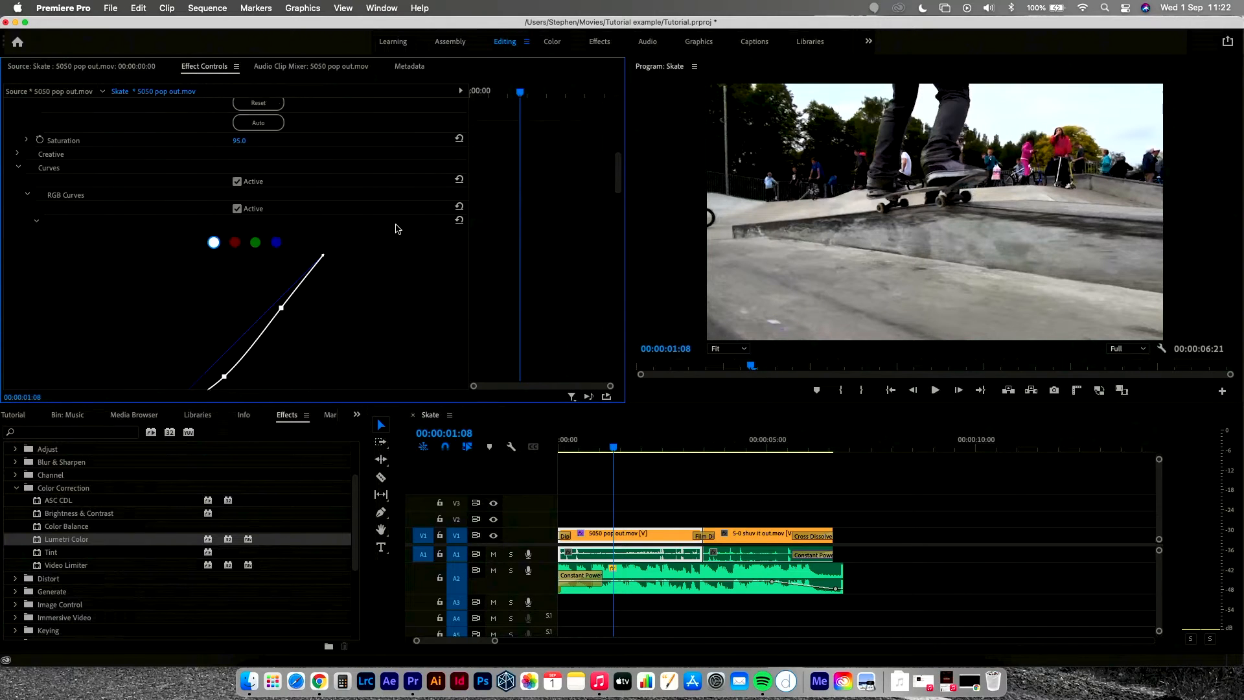
scroll(109, 283, "up", 3)
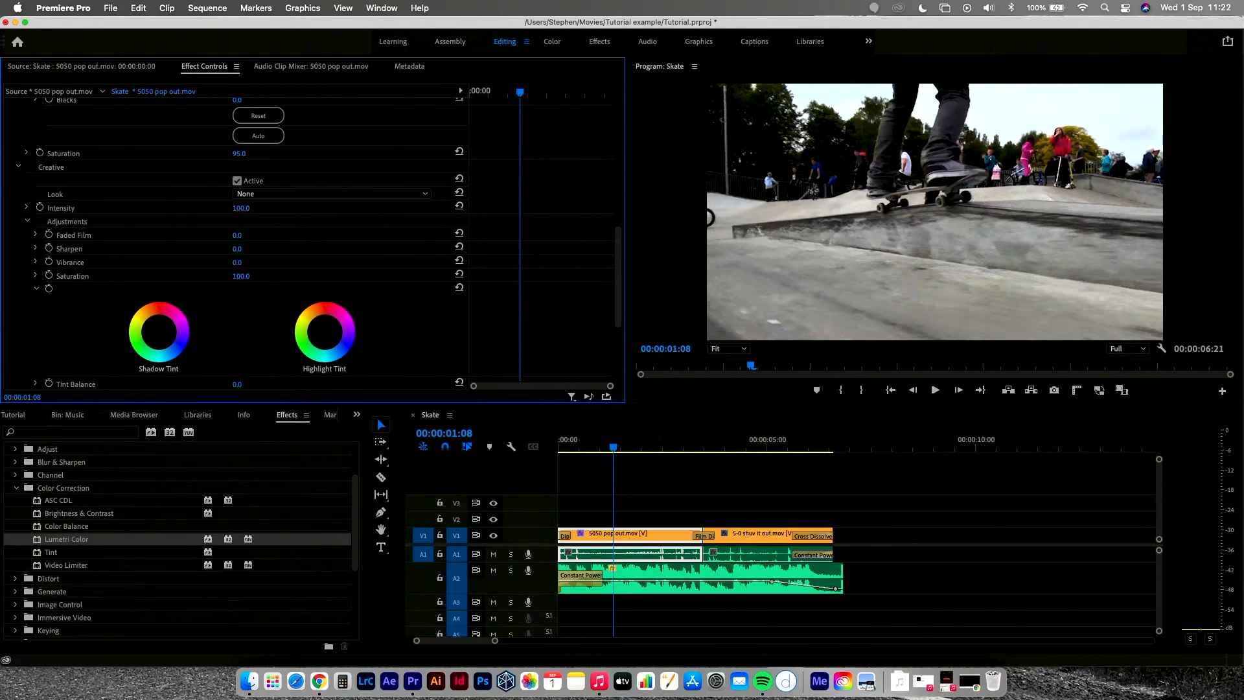
mouse_move(237, 235)
left_mouse_down()
mouse_move(302, 235)
mouse_move(237, 235)
left_mouse_up()
left_click_drag(266, 249, 179, 248)
left_click(242, 250)
left_click_drag(237, 262, 258, 276)
Step: Adjust the Shadow Tint and Highlight Tint color wheels in the Creative section
scroll(253, 272, "down", 4)
mouse_move(164, 235)
left_mouse_down()
mouse_move(184, 250)
mouse_move(160, 227)
mouse_move(162, 200)
mouse_move(159, 229)
left_mouse_up()
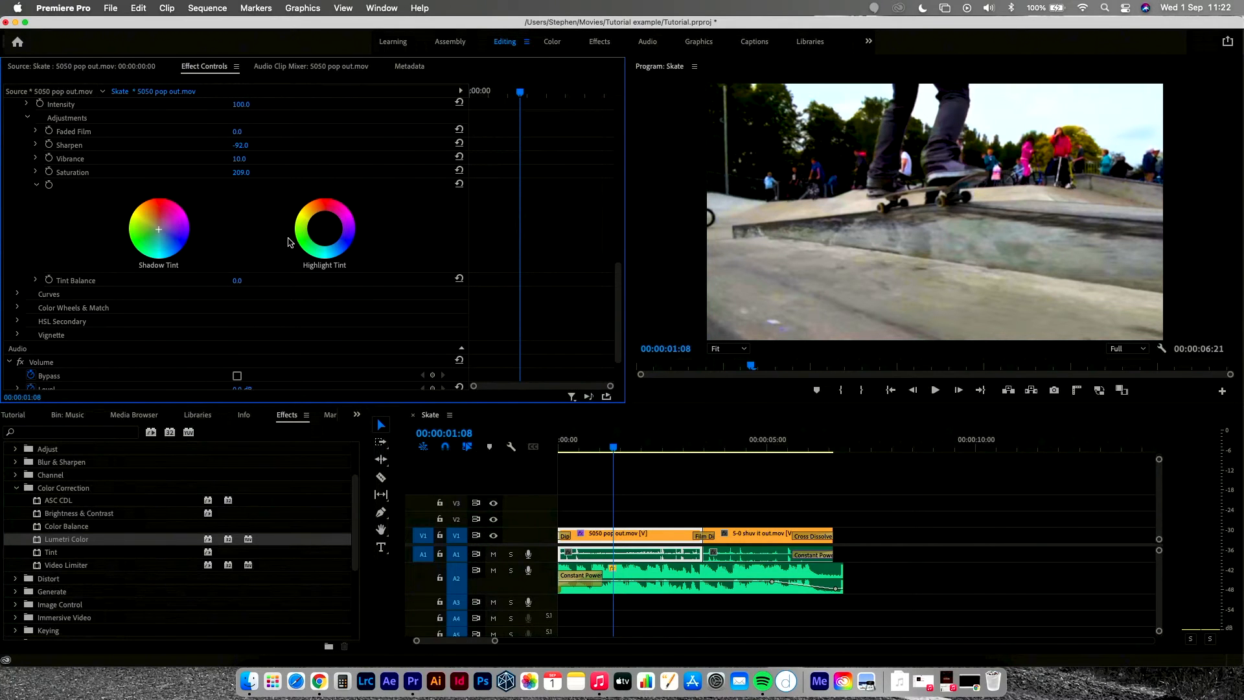
left_click(308, 219)
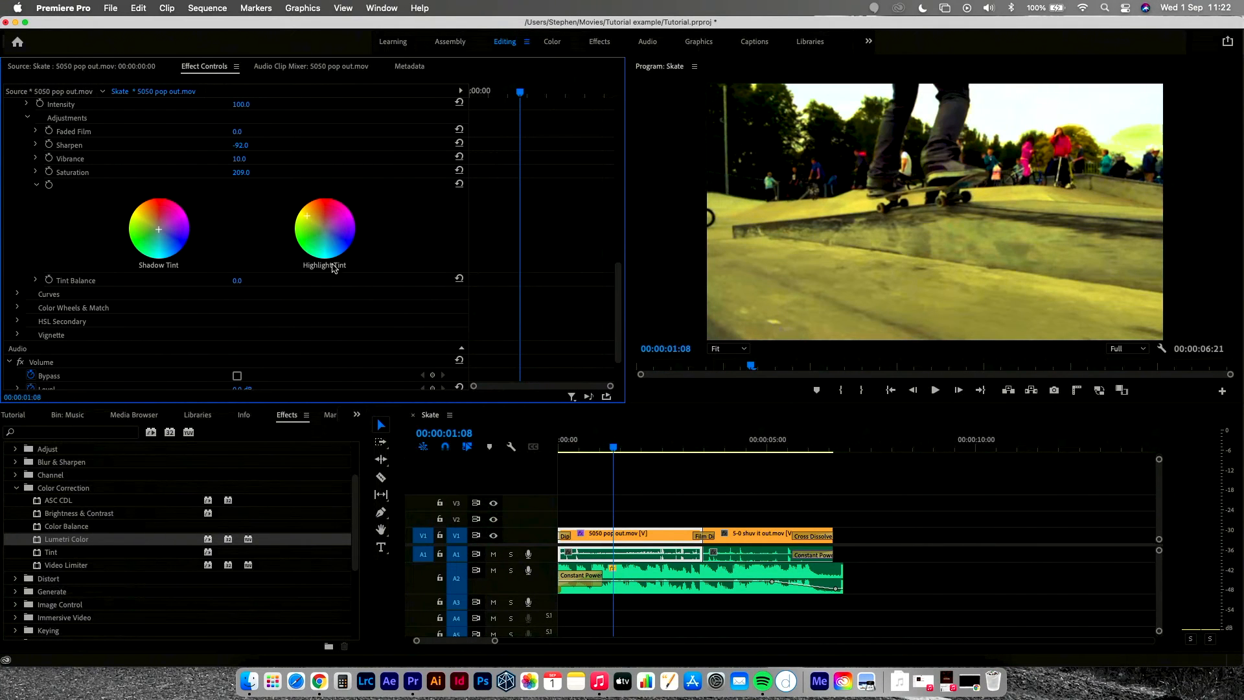
mouse_move(307, 216)
left_mouse_down()
mouse_move(315, 246)
mouse_move(325, 228)
left_mouse_up()
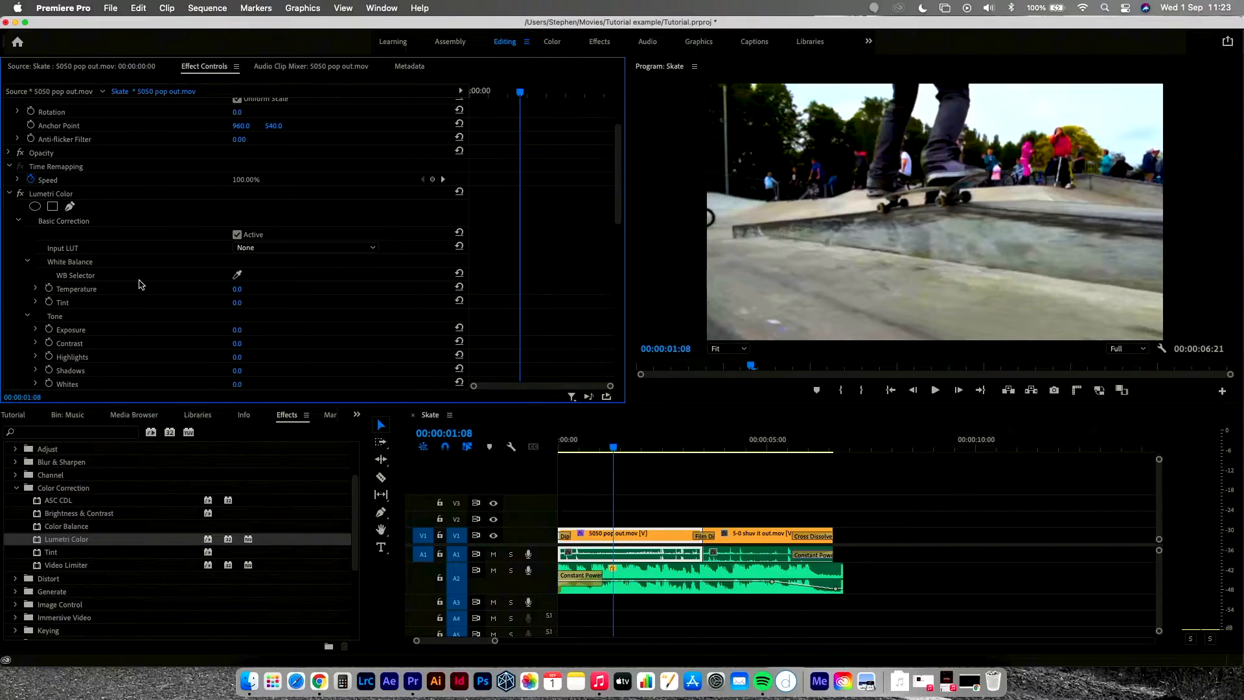
Step: Toggle the Lumetri Color effect off and on to compare the graded clip with the original
left_click(21, 194)
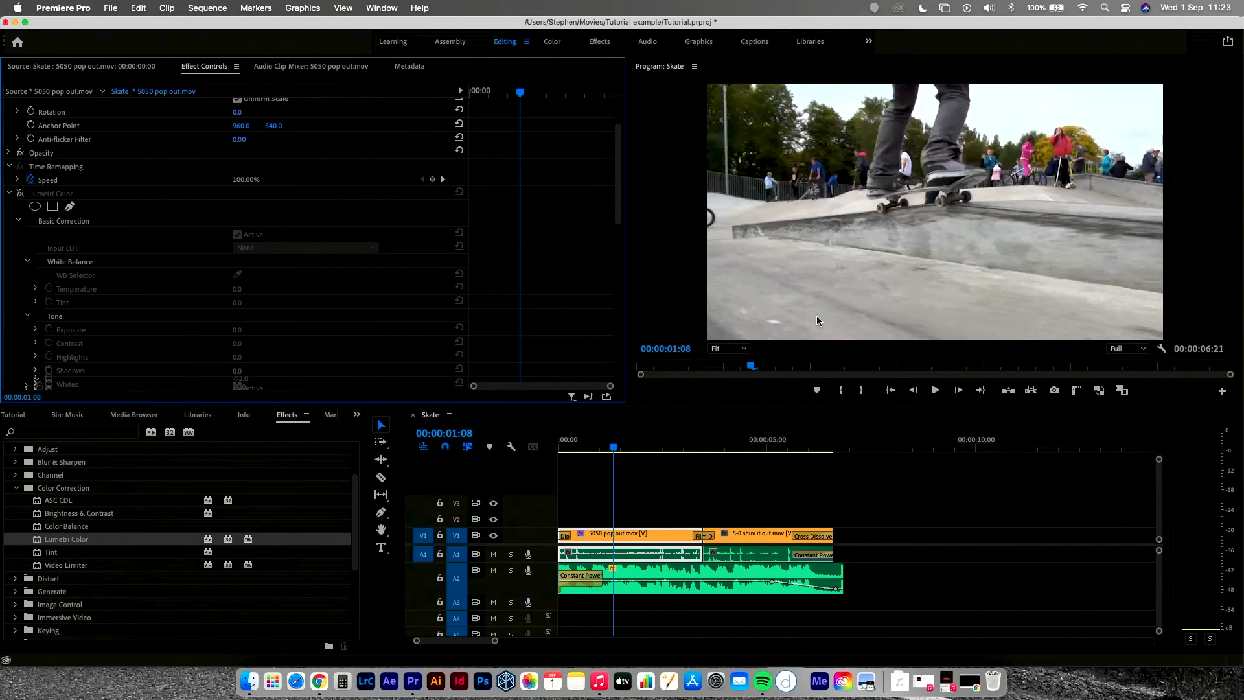
left_click(20, 195)
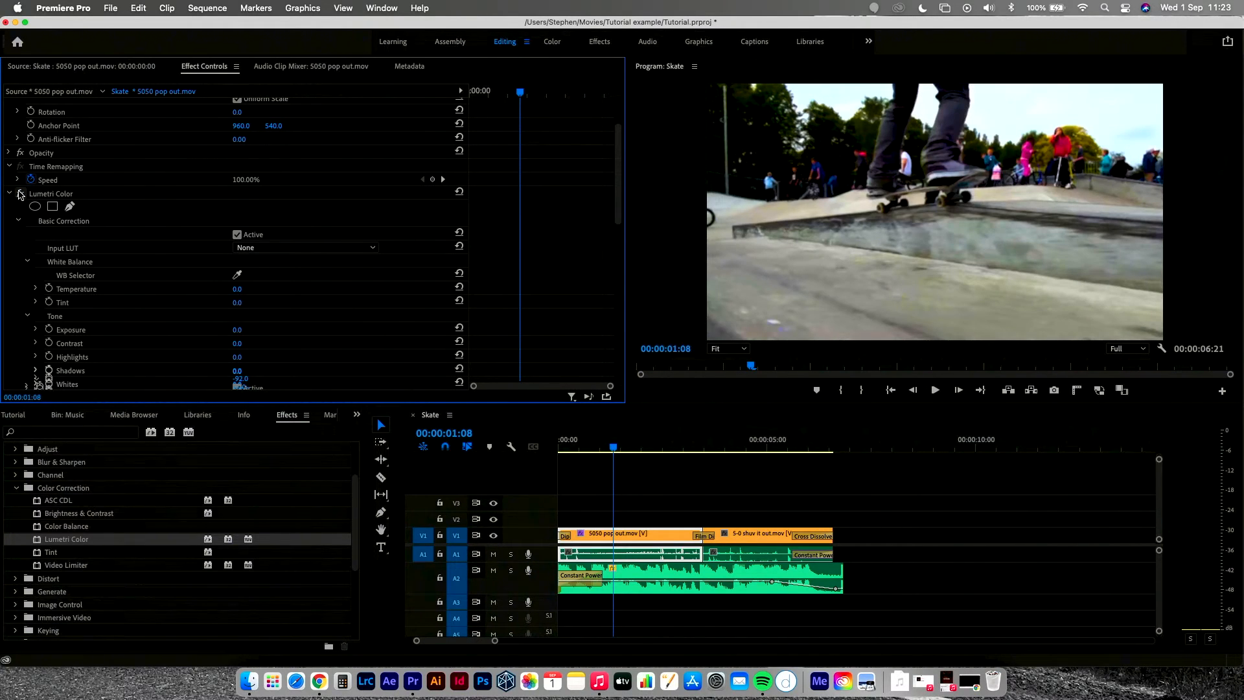
scroll(196, 352, "down", 5)
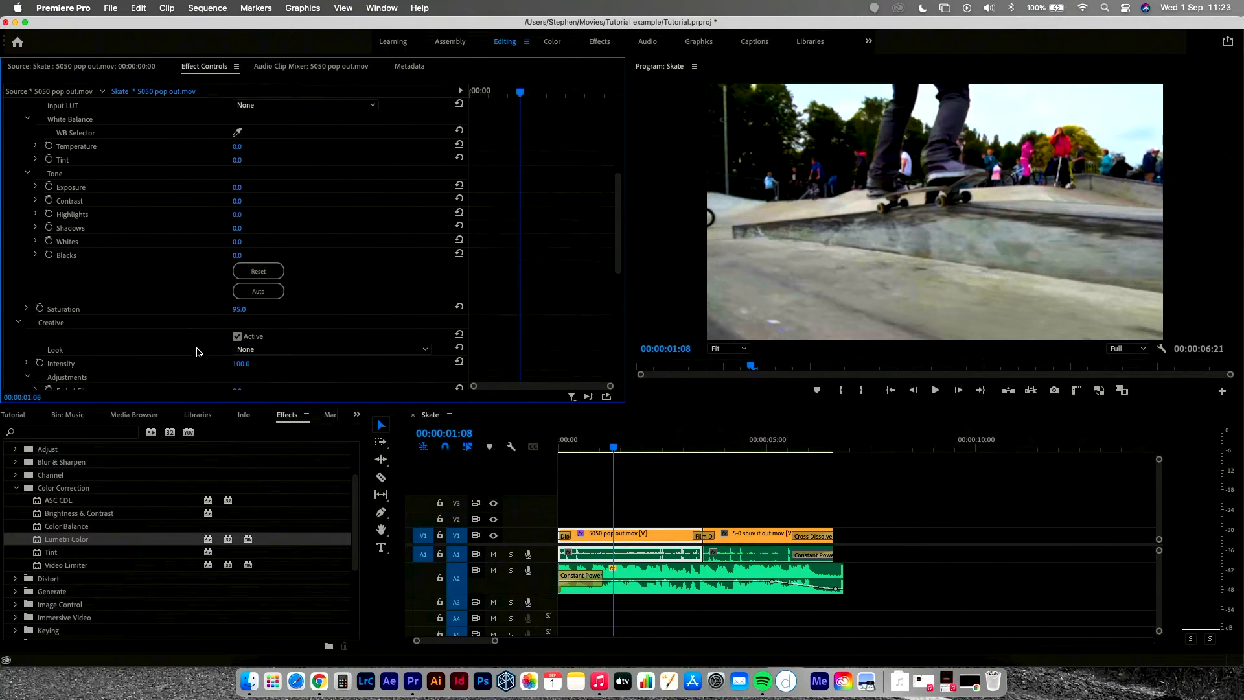
scroll(197, 350, "up", 5)
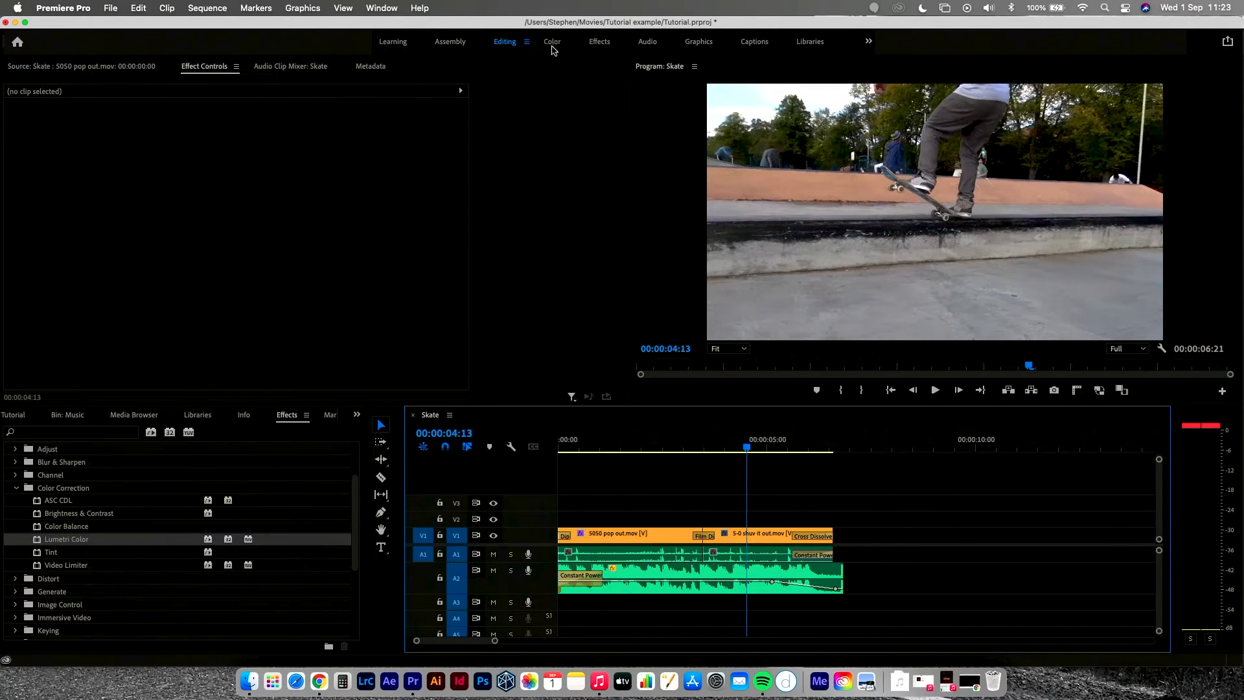
Step: Switch to the Color workspace and select the 5-0 shuv it out.mov clip
left_click(552, 43)
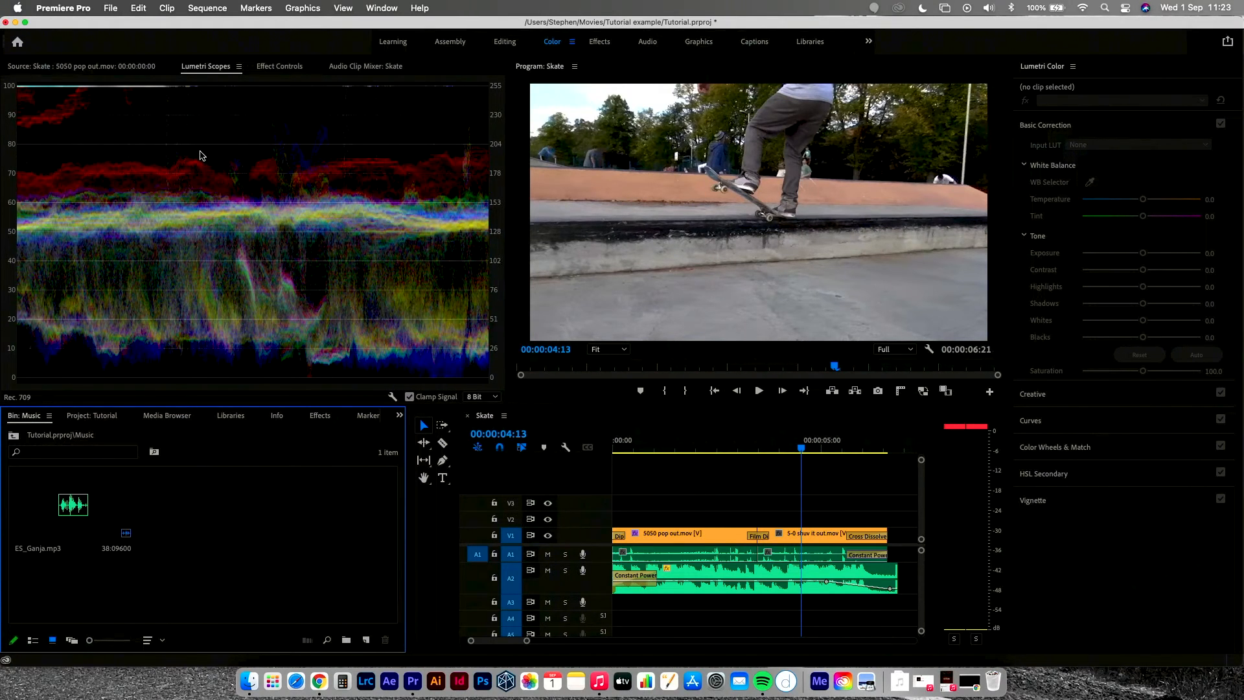
left_click(811, 539)
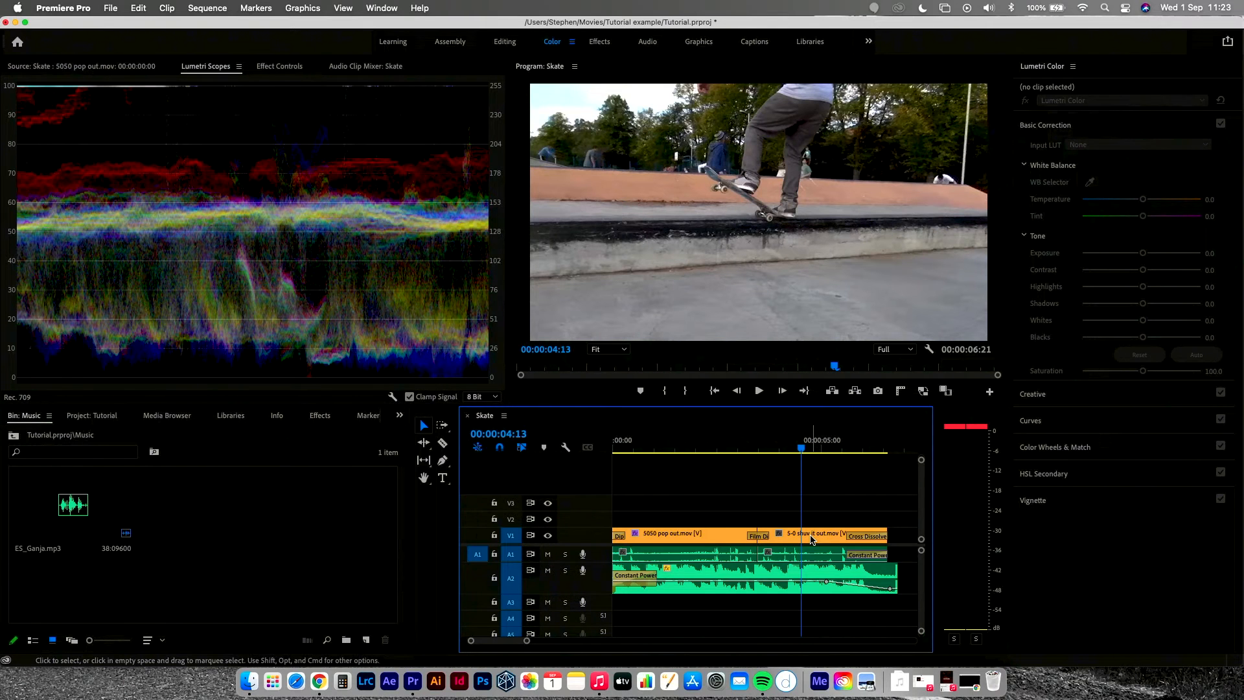
left_click(811, 539)
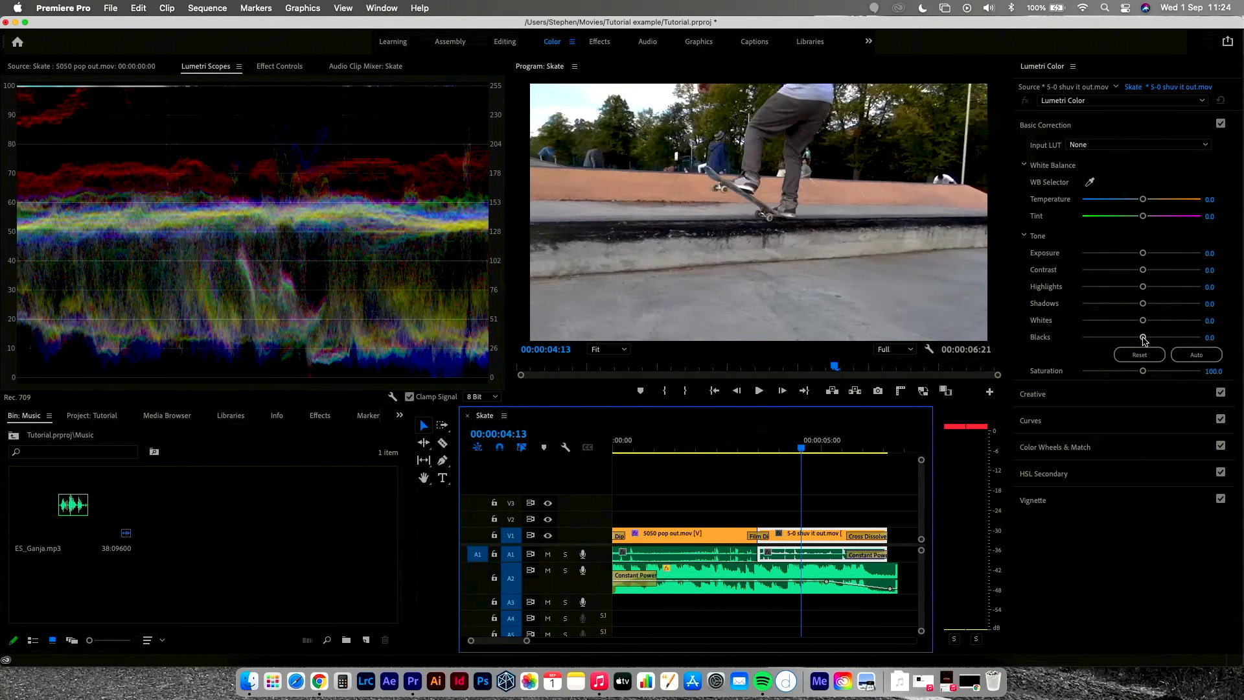
Step: Set Blacks to -18.5, Highlights to 71.7 and Shadows to -42.4 in the Lumetri Color tone controls
left_click_drag(1144, 340, 1133, 339)
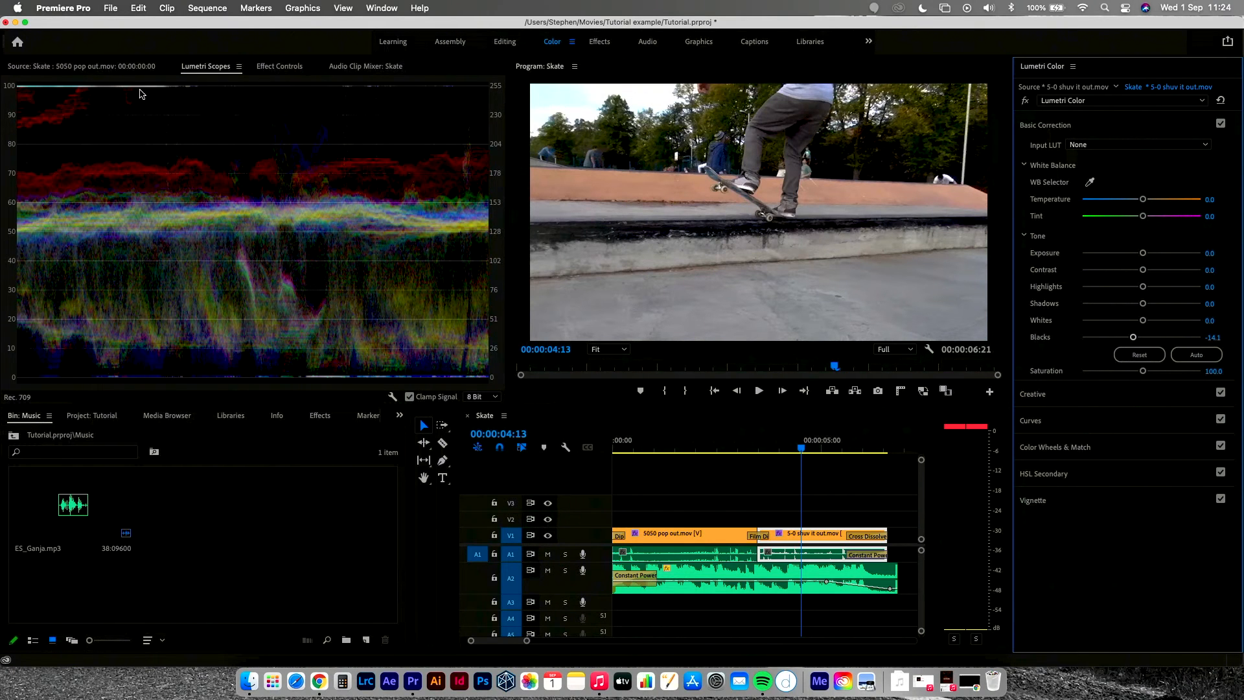
left_click(1142, 338)
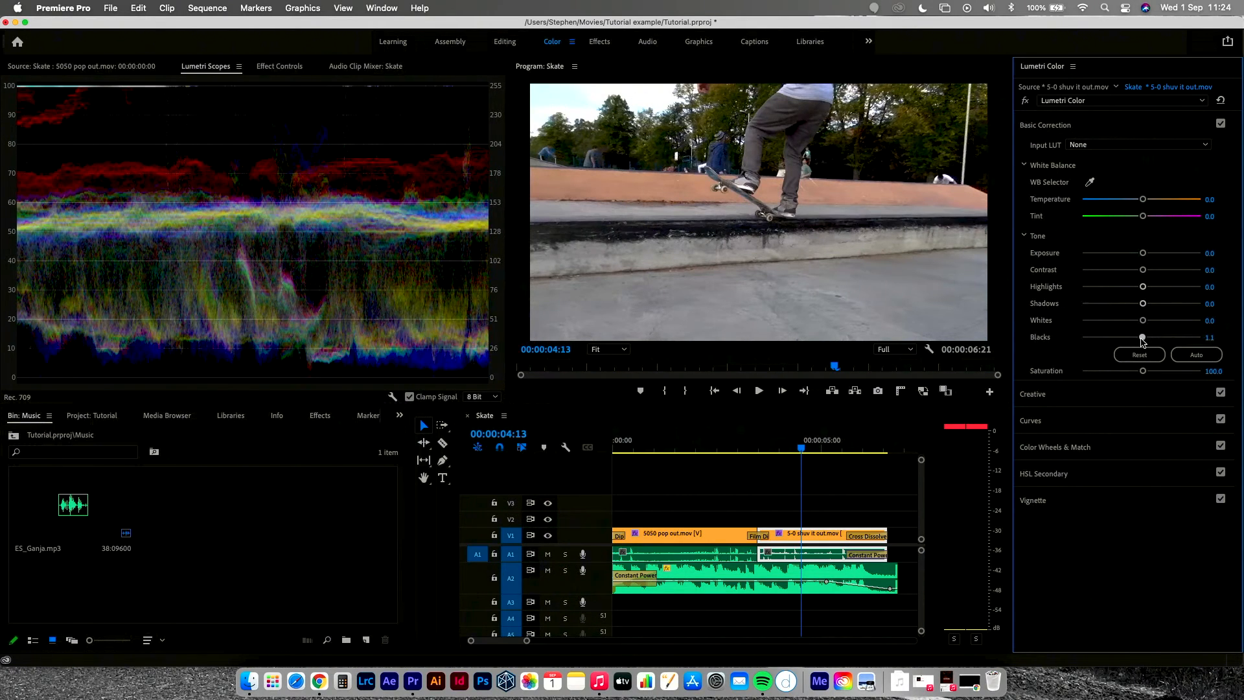
left_click_drag(1142, 340, 1130, 338)
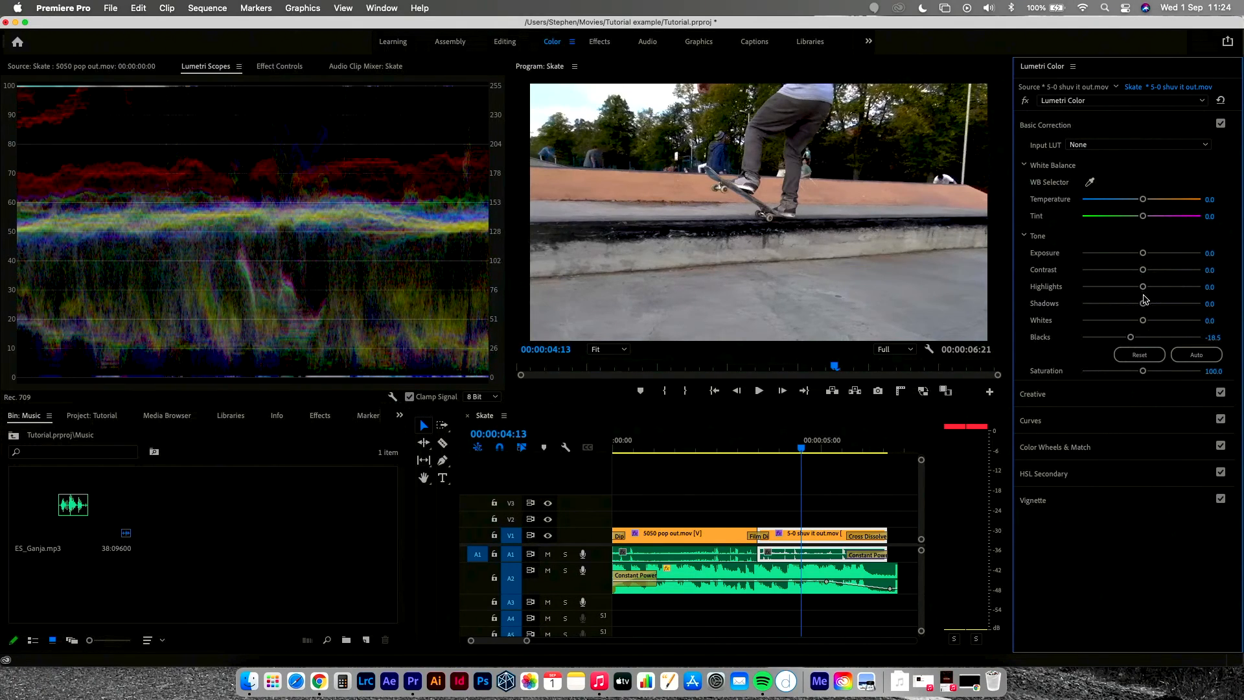
left_click_drag(1143, 287, 1115, 309)
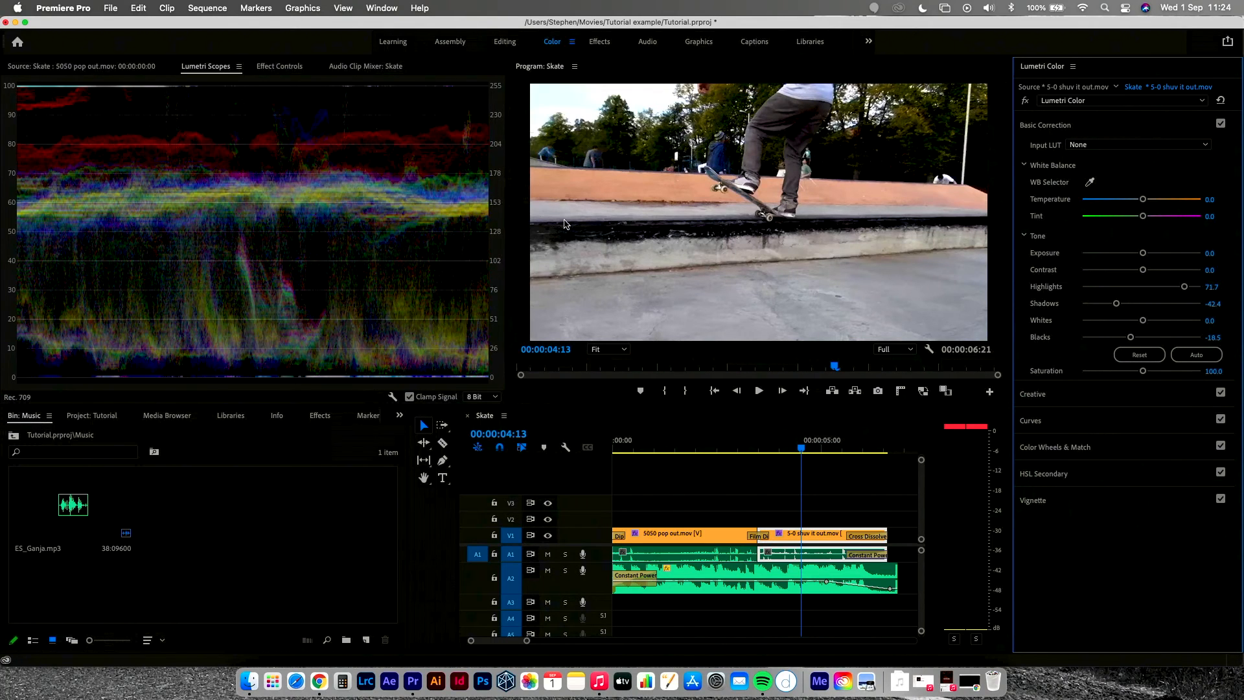
Step: Toggle the Lumetri Color bypass on and off to compare the grade
left_click(1026, 101)
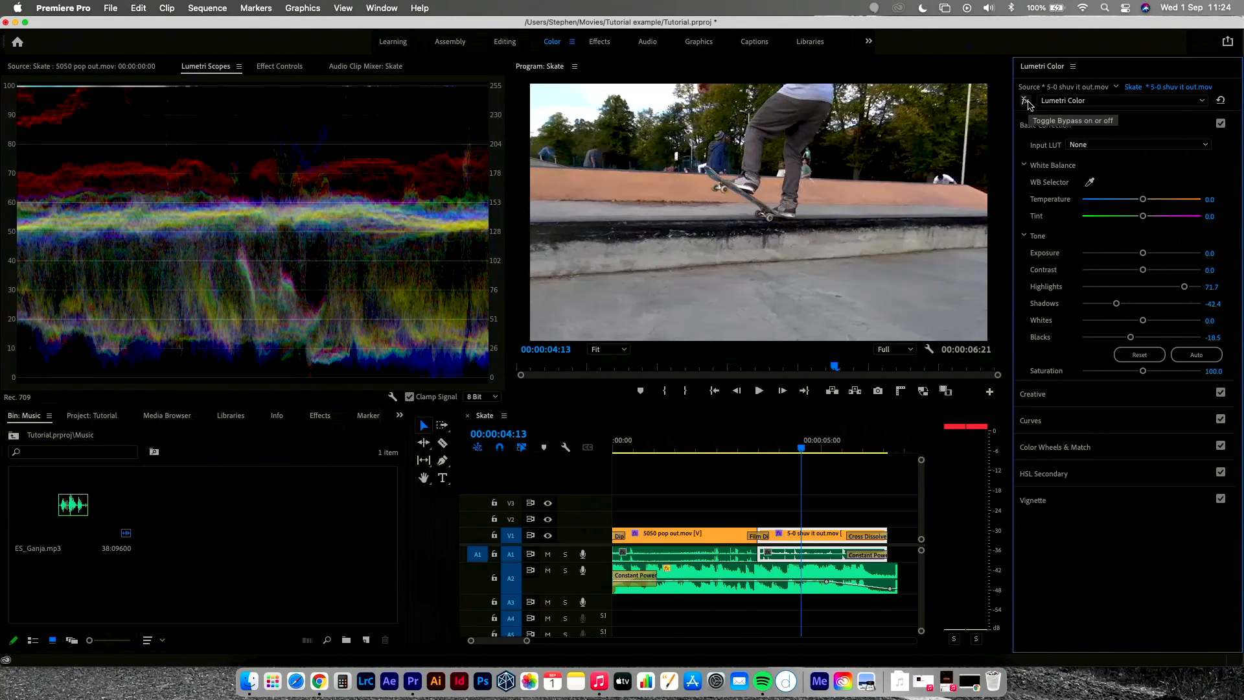
left_click(1026, 101)
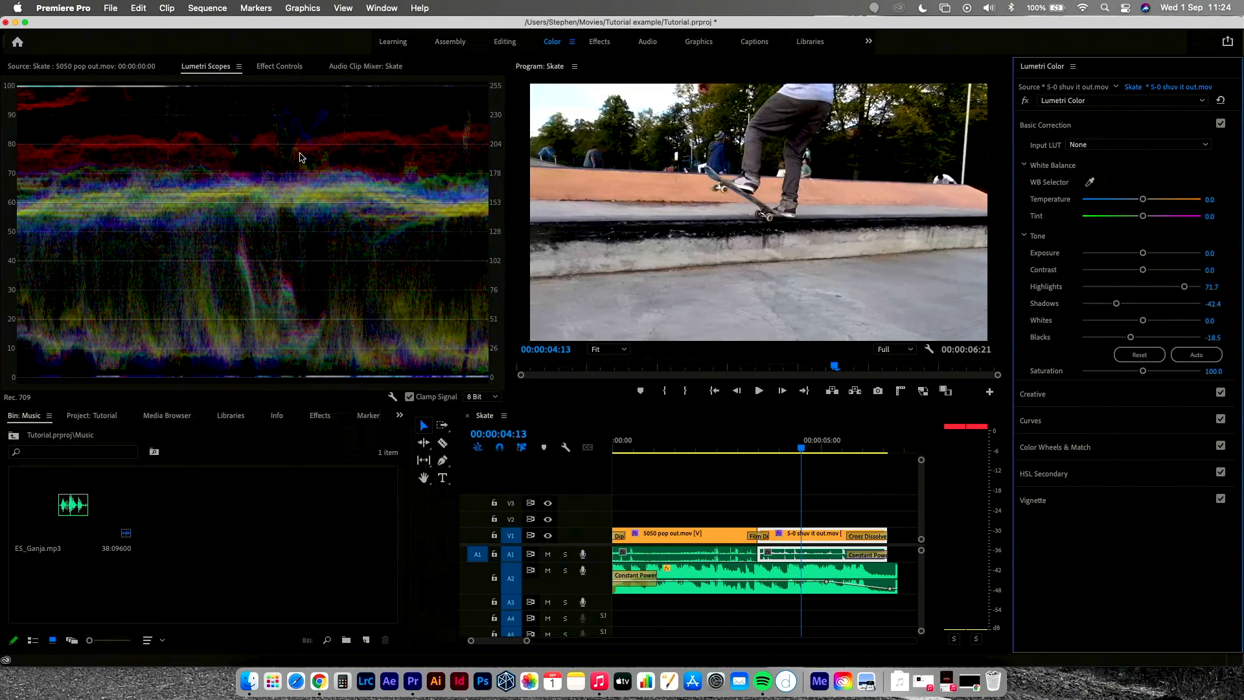
left_click(855, 505)
Step: Open the 5-0 shuv it out.mov clip's Lumetri Color effect in Effect Controls
left_click(815, 535)
double_click(815, 536)
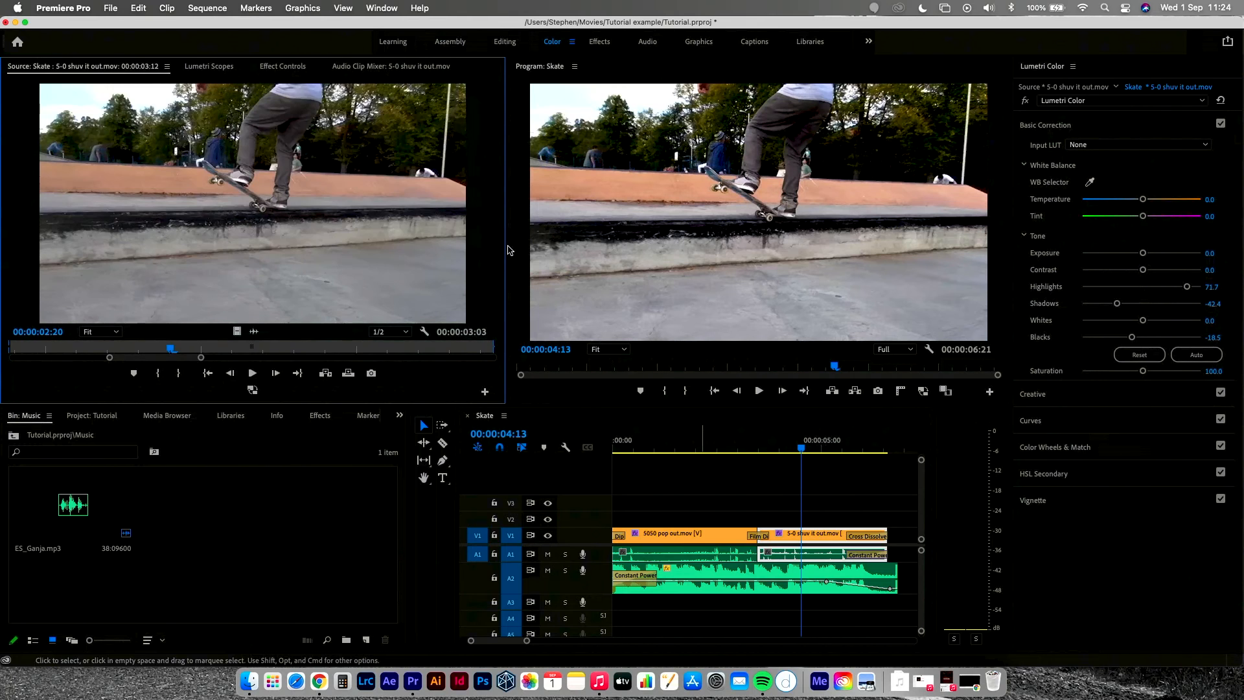
left_click(291, 67)
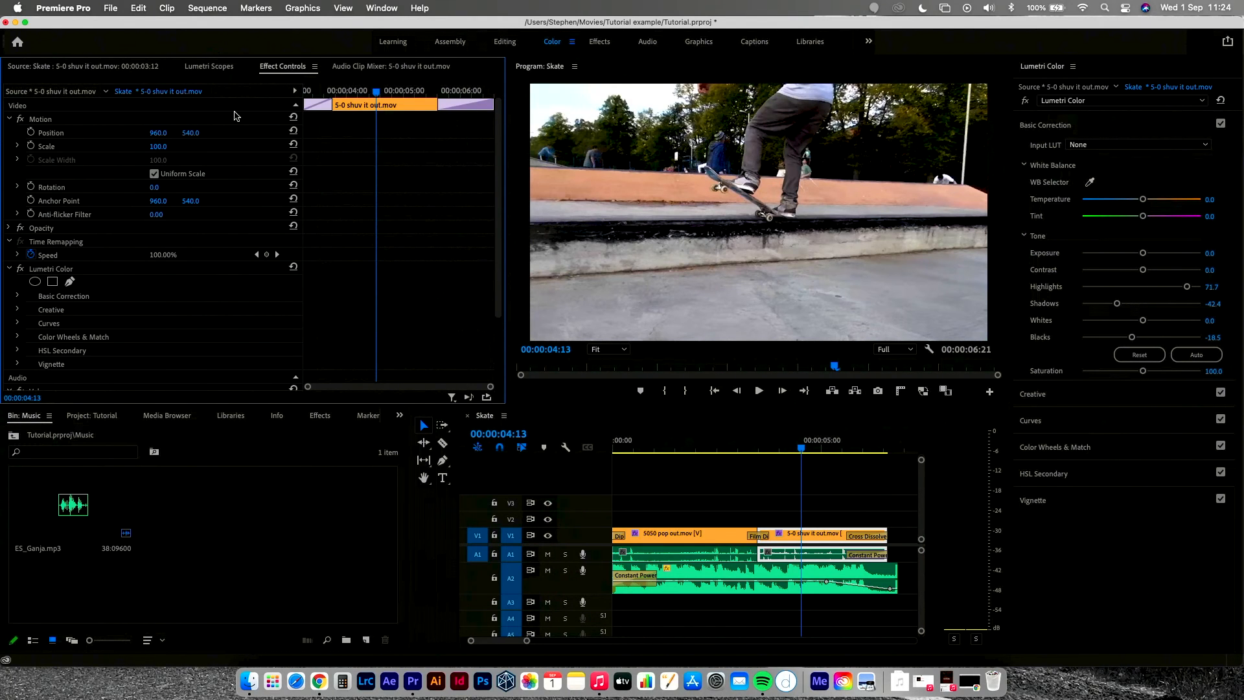
left_click(60, 271)
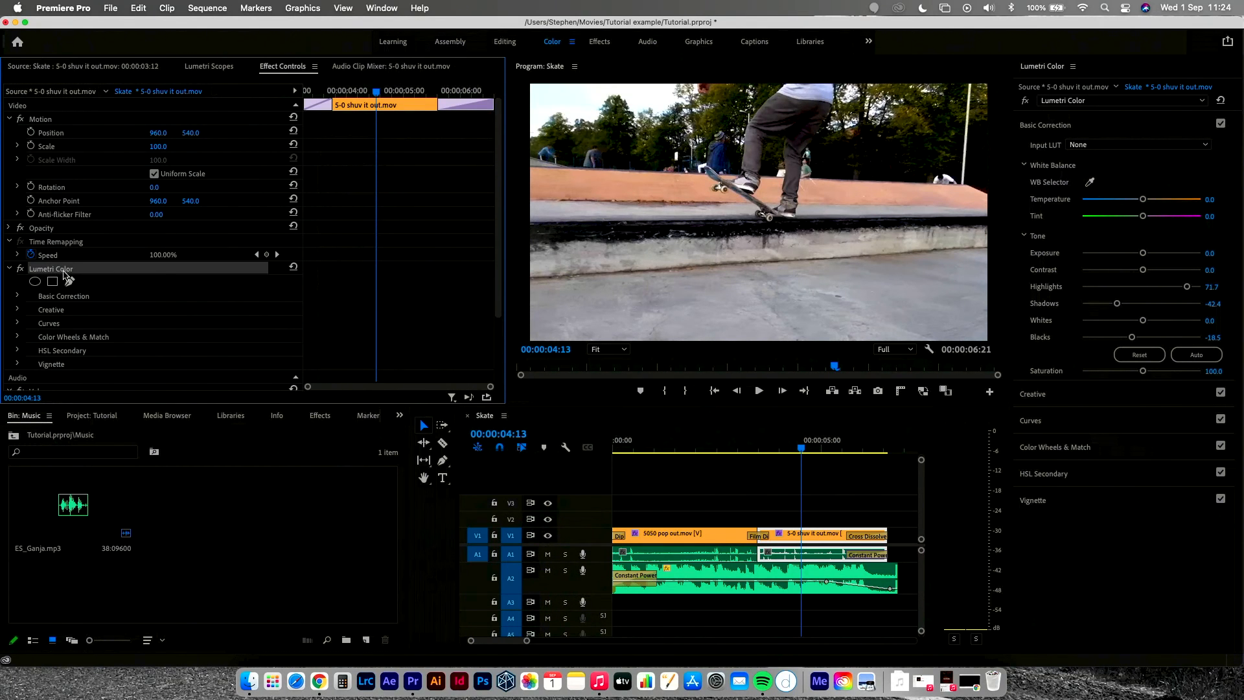